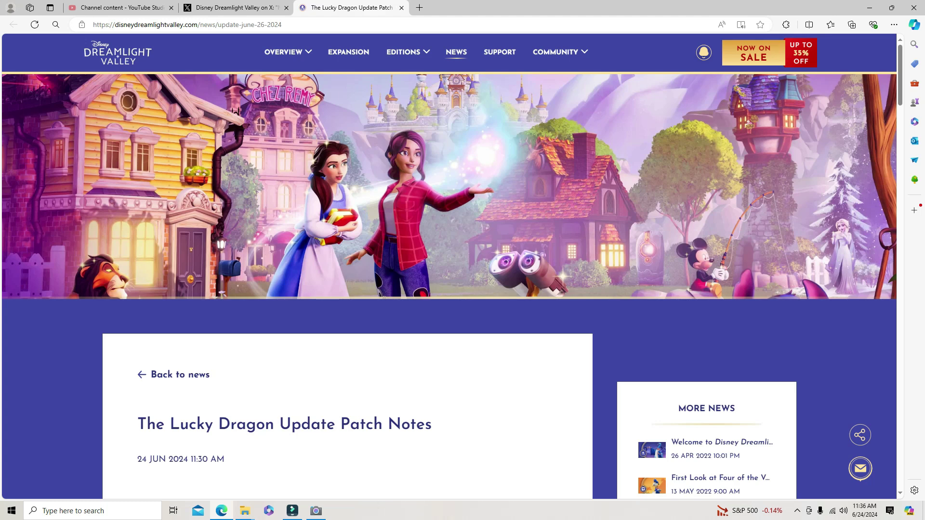
scroll(463, 290, down, 5)
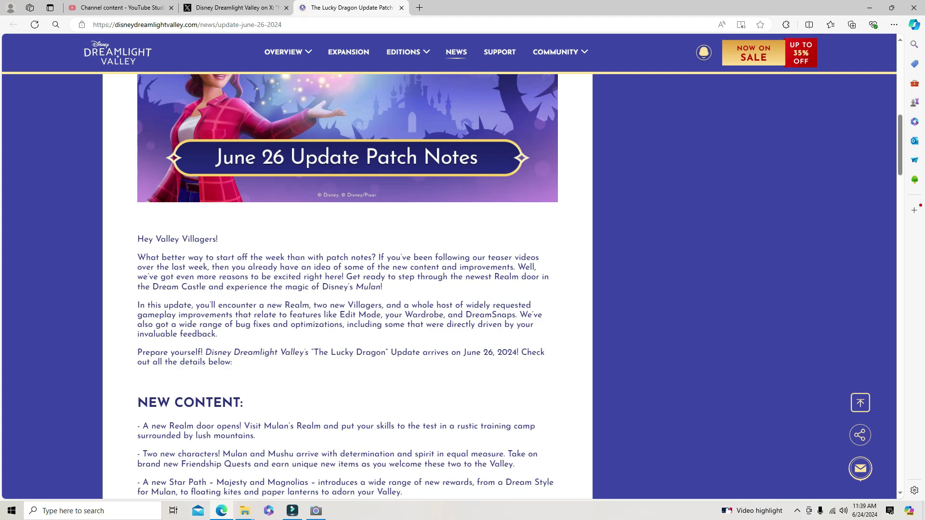
scroll(347, 289, down, 5)
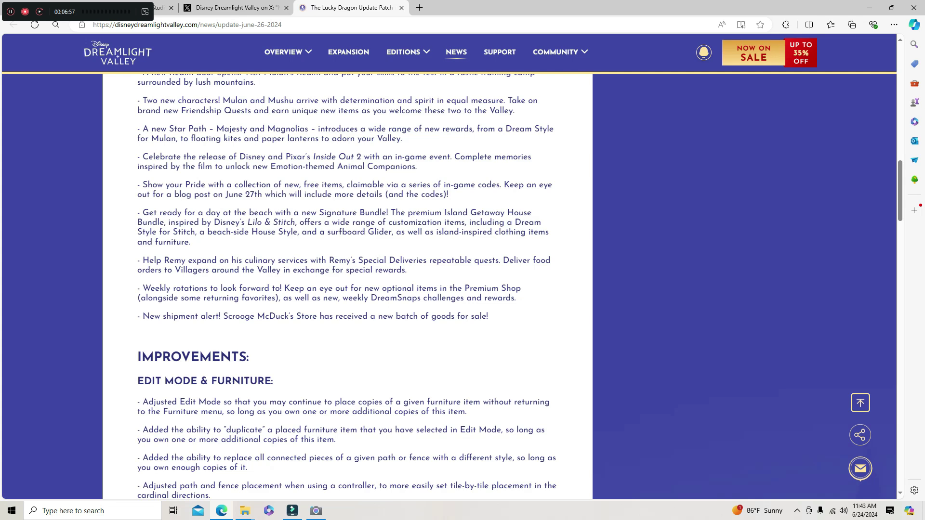
scroll(347, 290, down, 3)
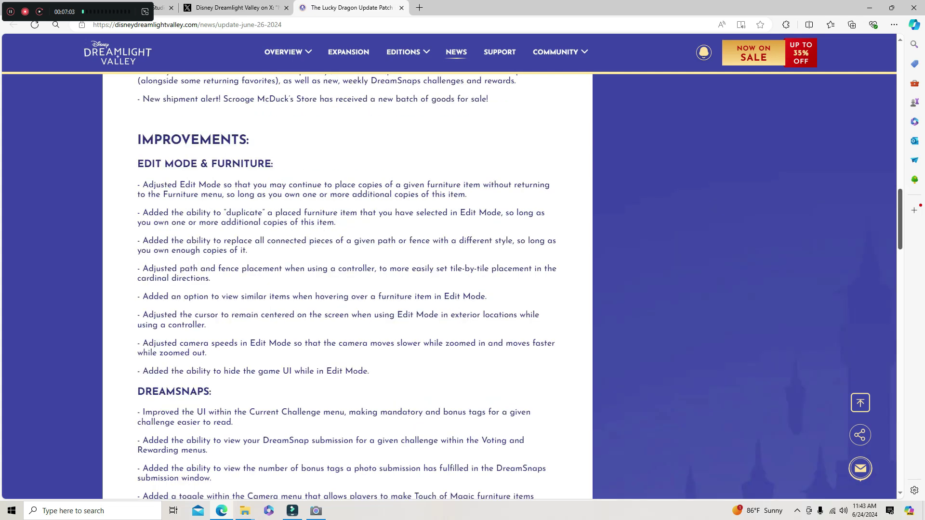
scroll(348, 289, down, 1)
scroll(347, 289, down, 1)
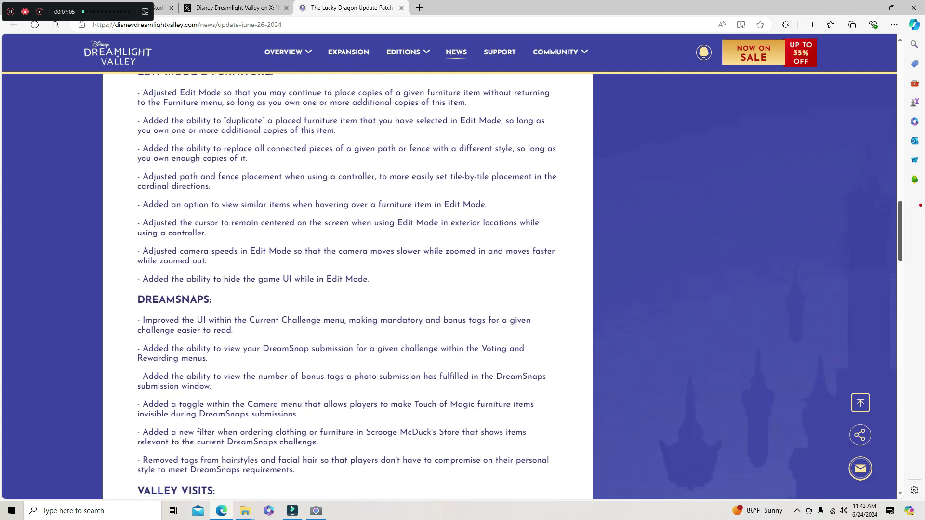
scroll(347, 289, down, 1)
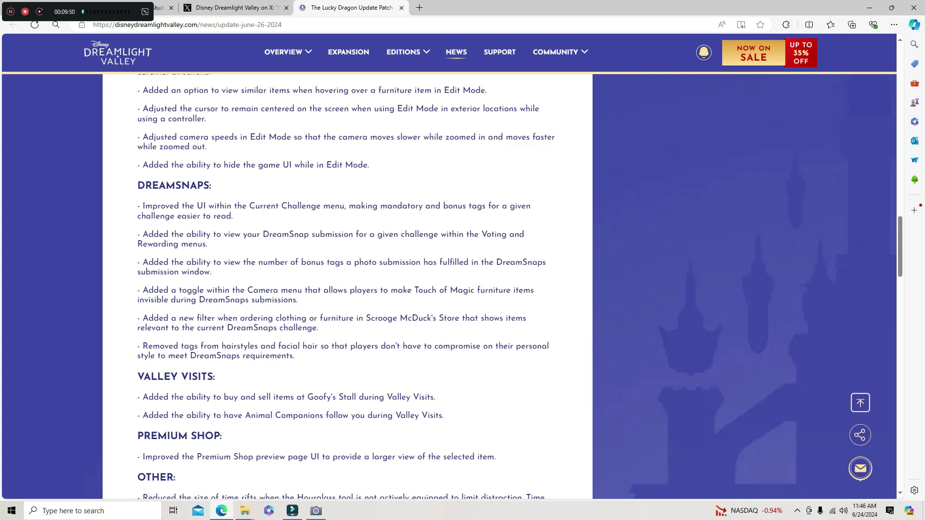
scroll(347, 289, down, 5)
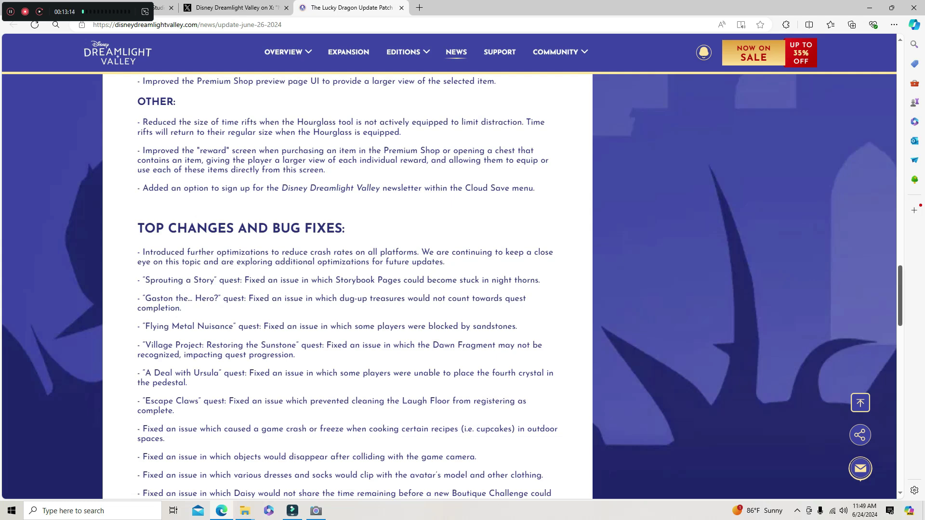
scroll(463, 290, down, 1)
scroll(462, 289, down, 1)
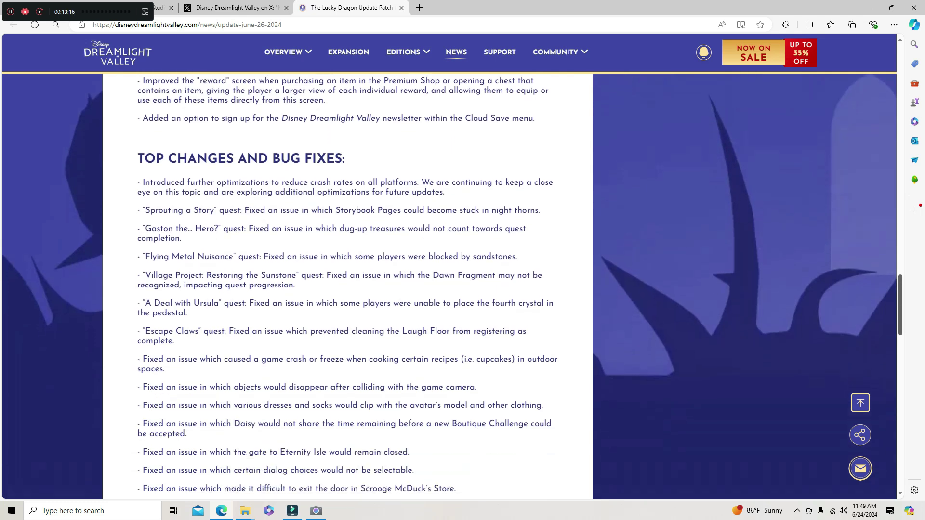
scroll(463, 289, down, 1)
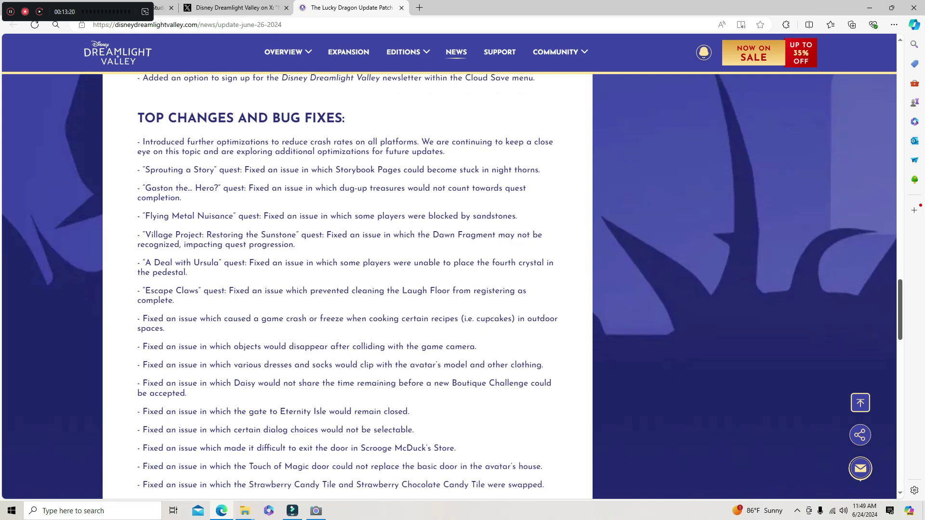
scroll(462, 289, down, 1)
scroll(463, 289, down, 1)
scroll(462, 289, down, 1)
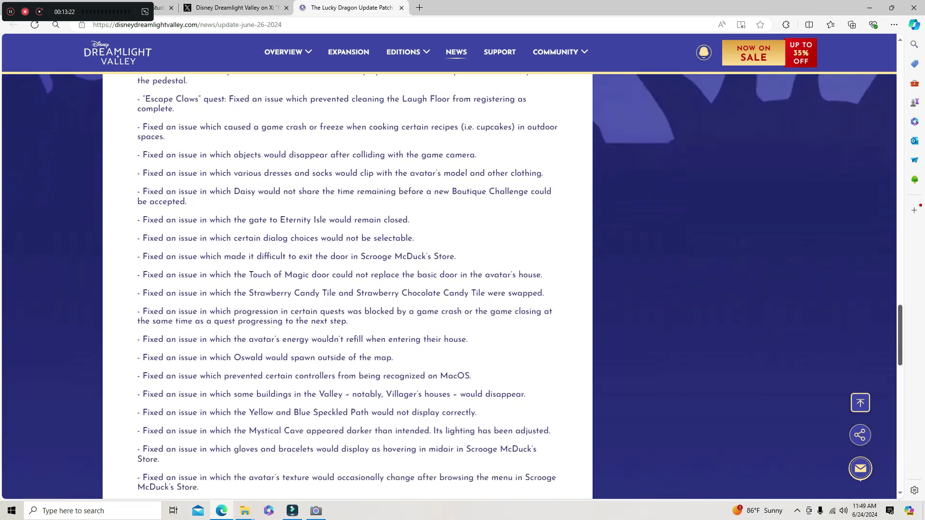
scroll(463, 289, down, 1)
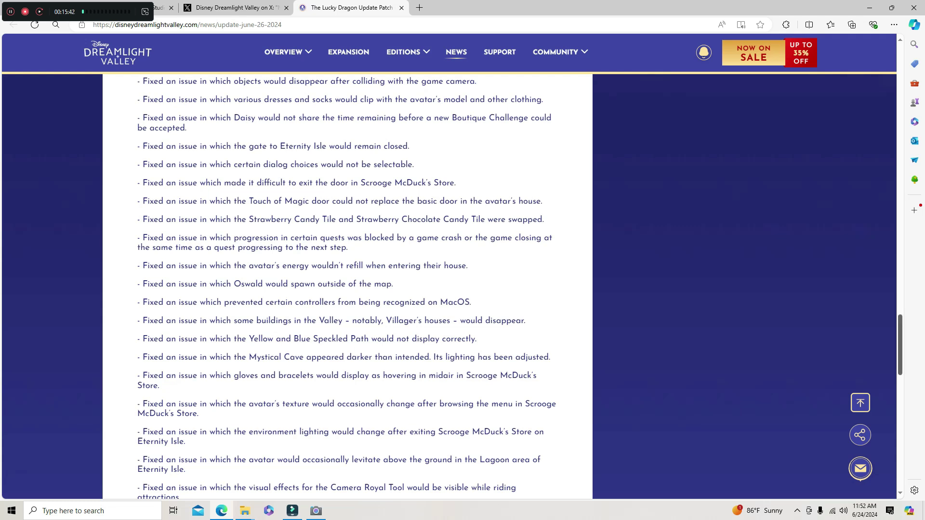
scroll(347, 289, down, 1)
scroll(346, 289, down, 1)
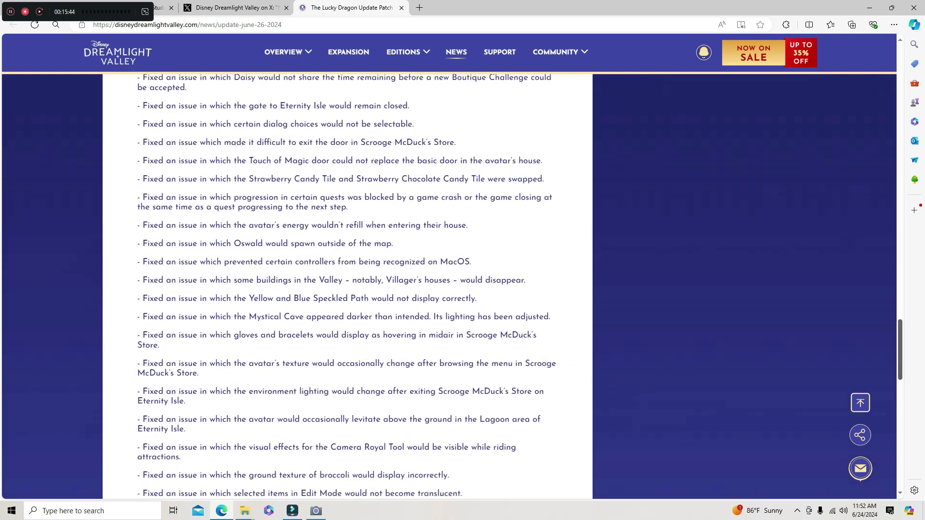
scroll(348, 289, down, 1)
scroll(347, 289, down, 1)
scroll(347, 289, down, 1)
scroll(348, 289, down, 1)
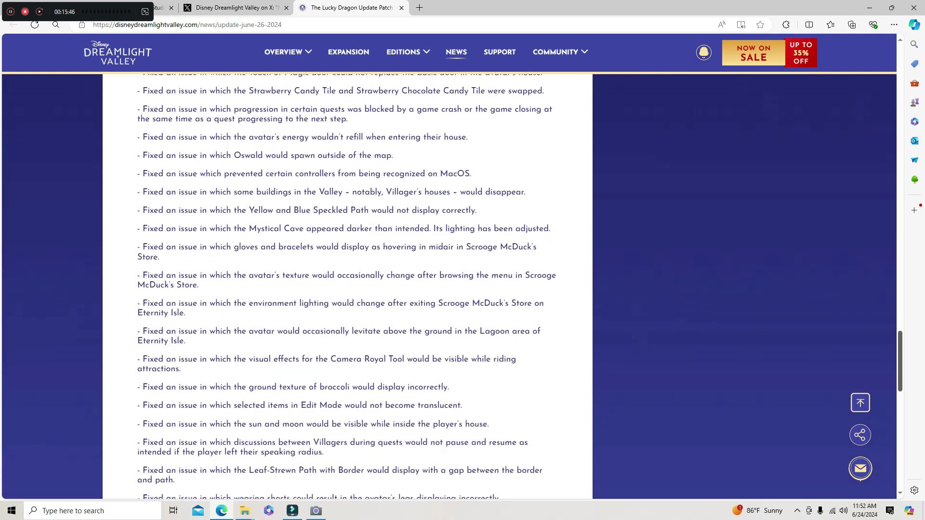
scroll(346, 289, down, 1)
scroll(347, 289, down, 1)
scroll(347, 289, down, 1)
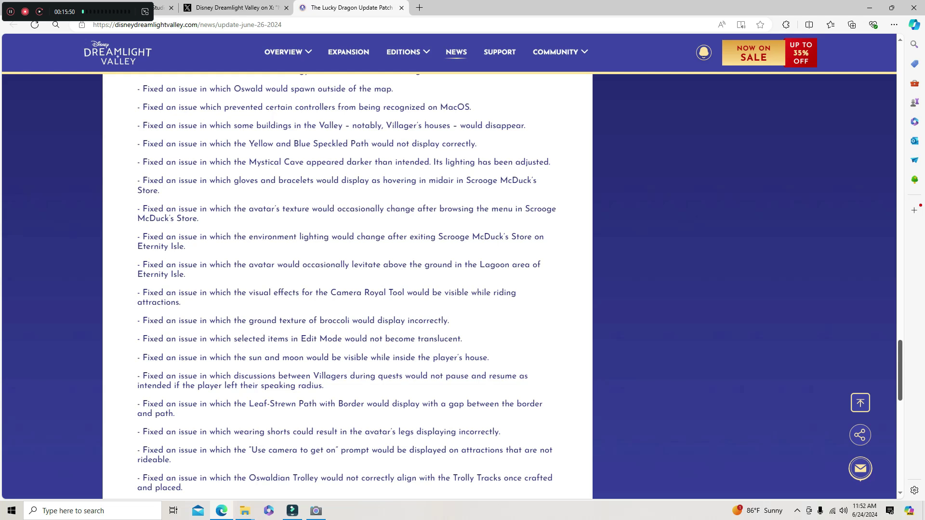
scroll(347, 289, down, 1)
scroll(347, 289, down, 1)
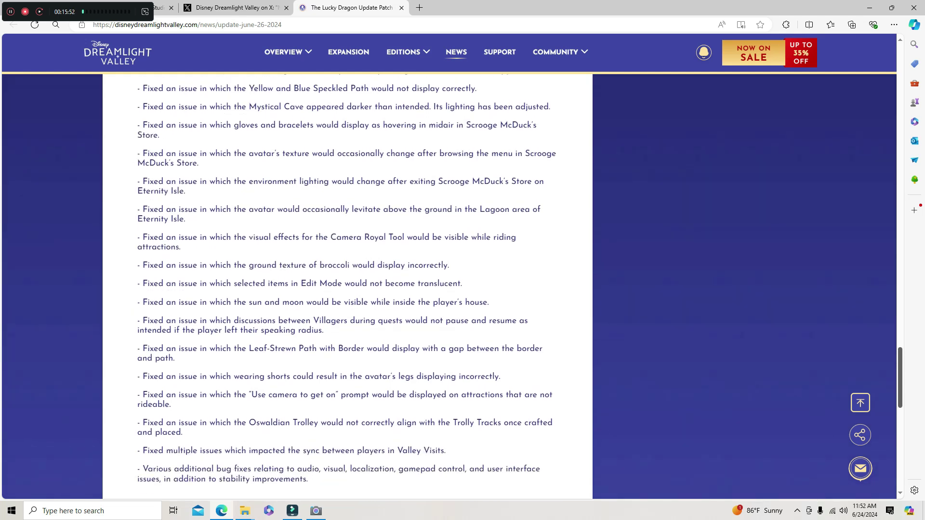
scroll(348, 290, down, 1)
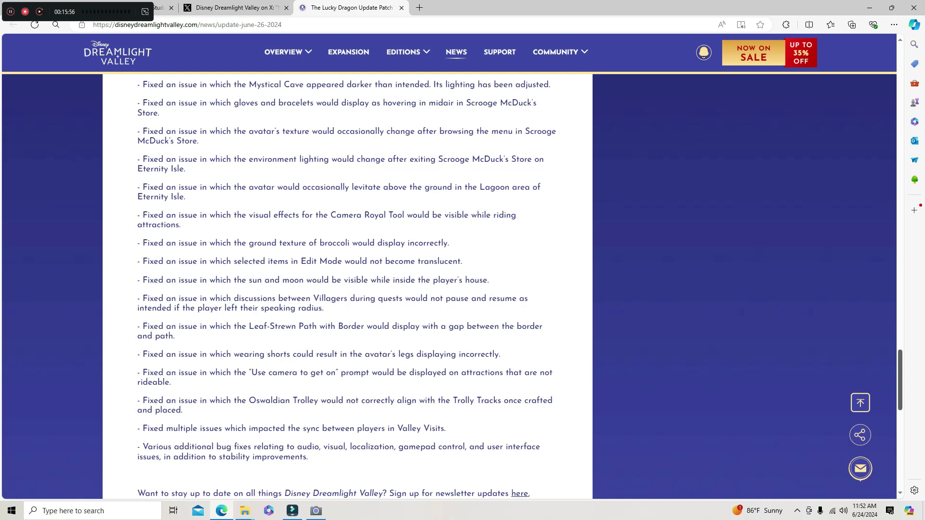
scroll(347, 289, down, 1)
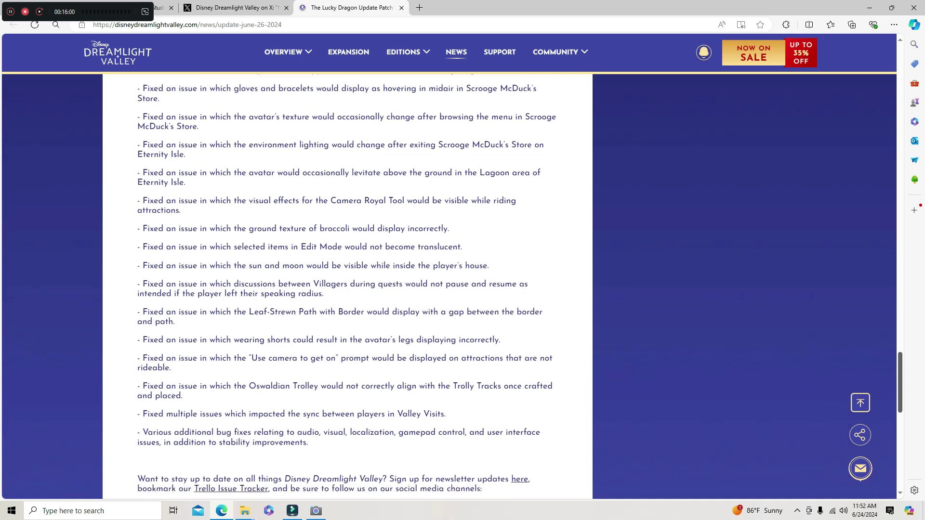
scroll(347, 289, down, 1)
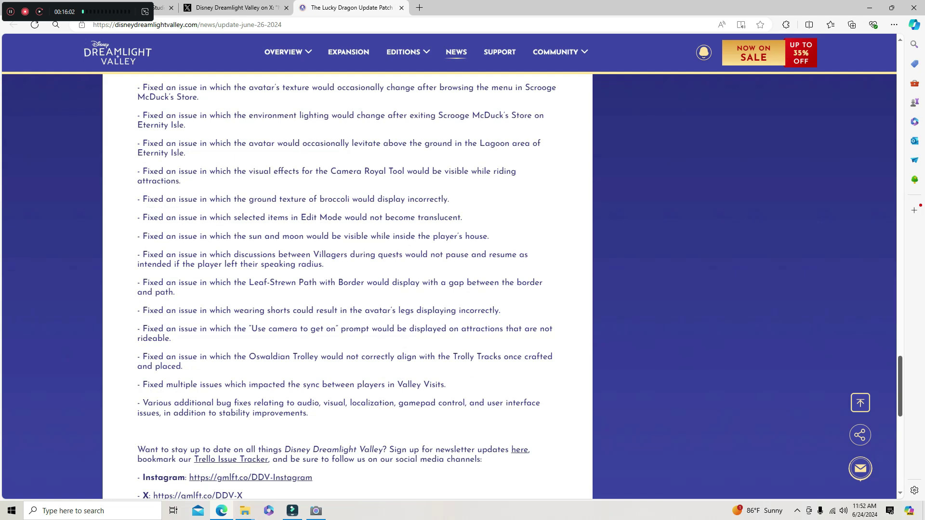
scroll(347, 289, down, 1)
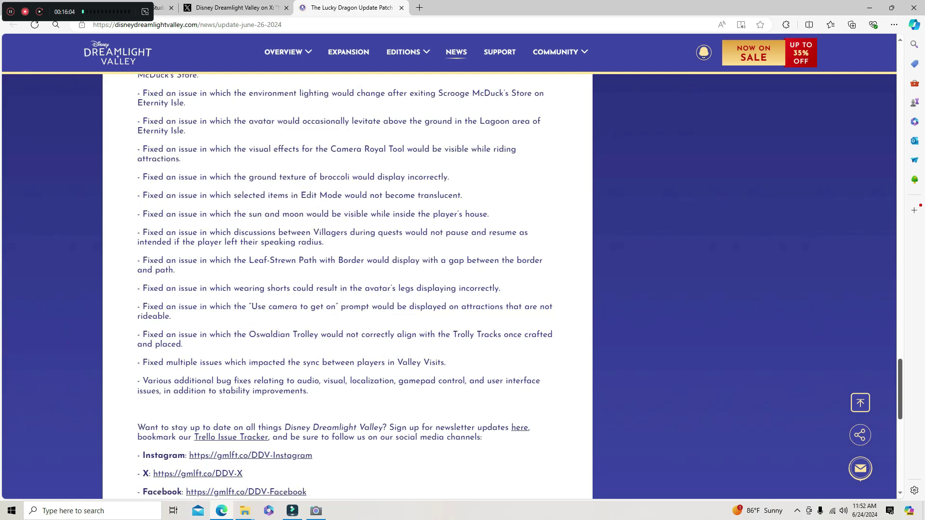
scroll(347, 289, down, 1)
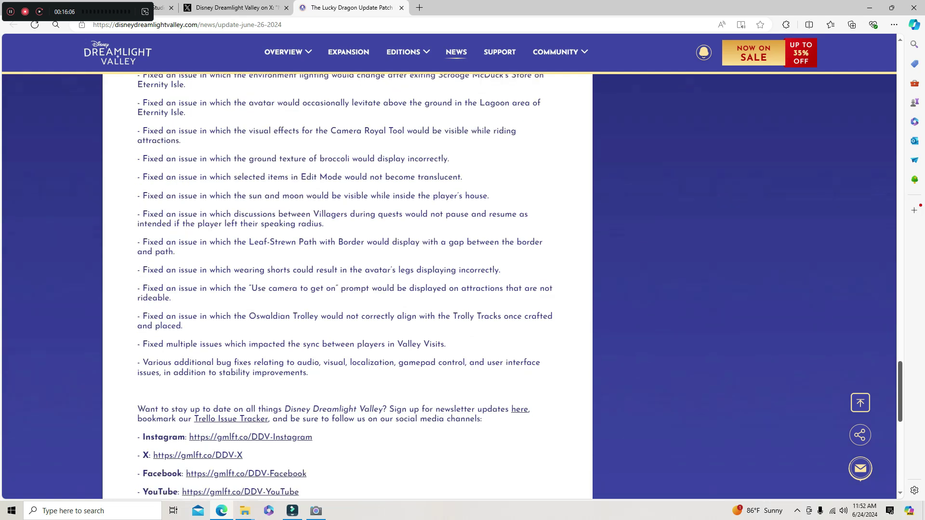
scroll(347, 289, down, 1)
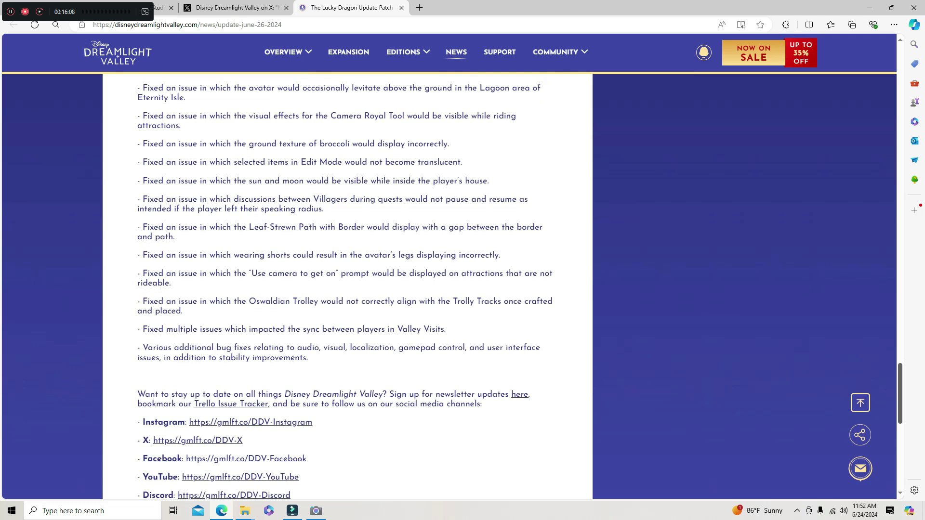
scroll(347, 289, down, 1)
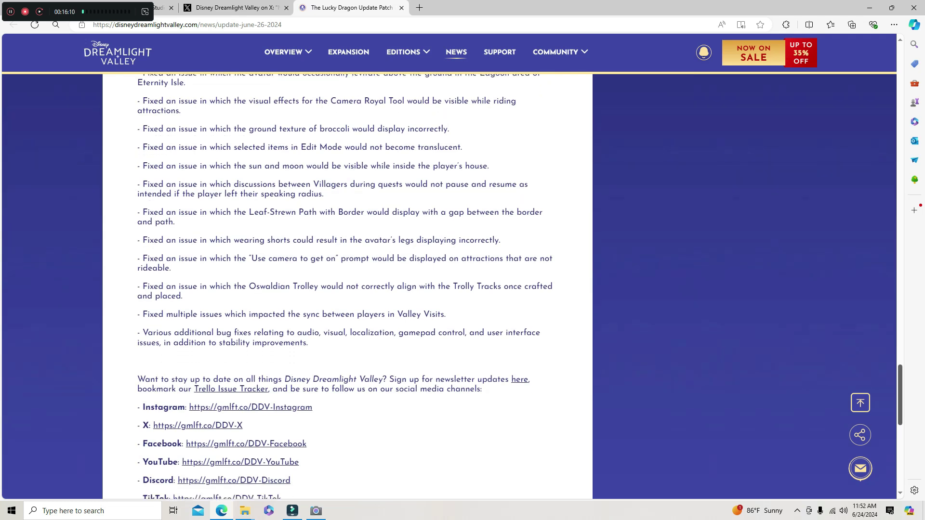
scroll(347, 290, down, 1)
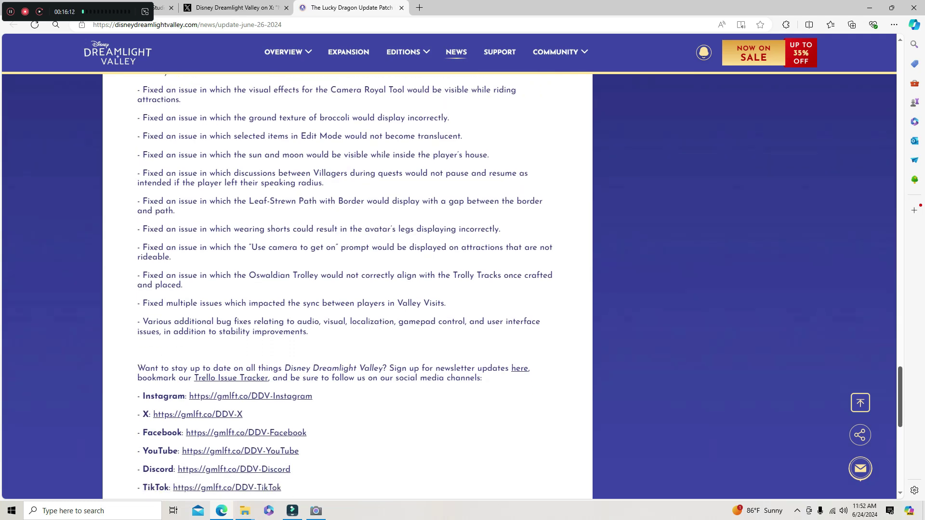
scroll(347, 289, down, 1)
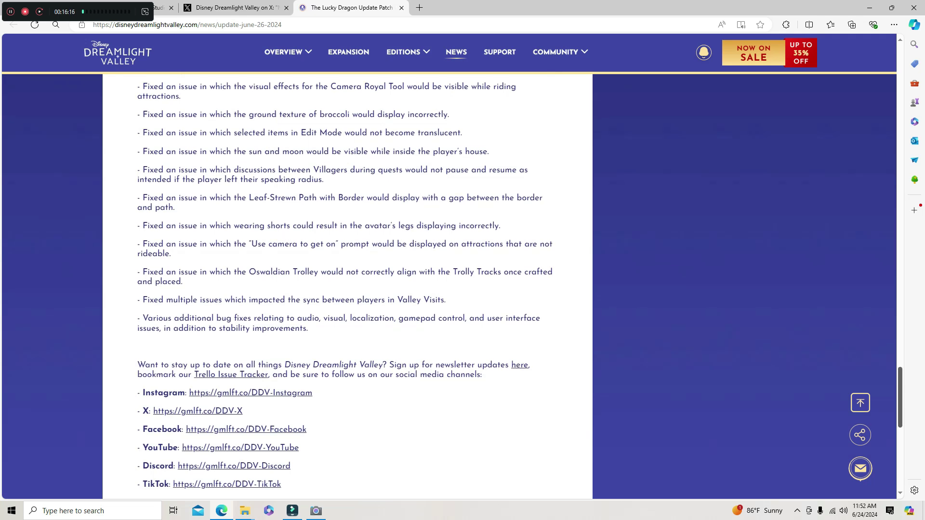
scroll(347, 289, down, 1)
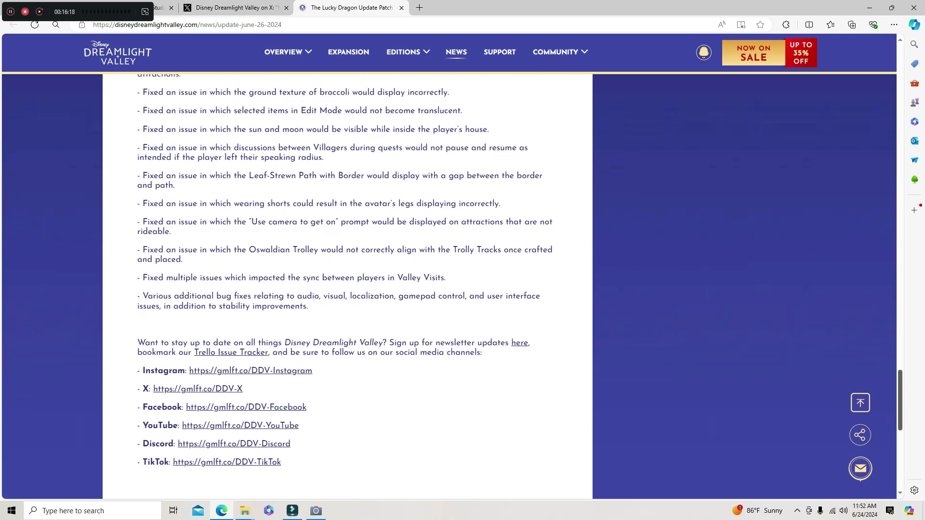